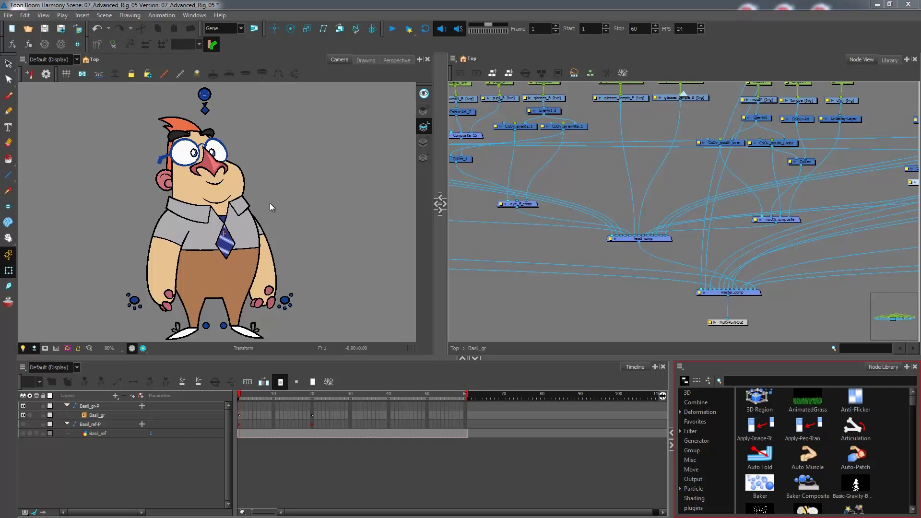
- Select the head_comp node in Basil_gr so its head parts are tinted in the Camera view
{"action": "left_click", "coordinate": [630, 240]}
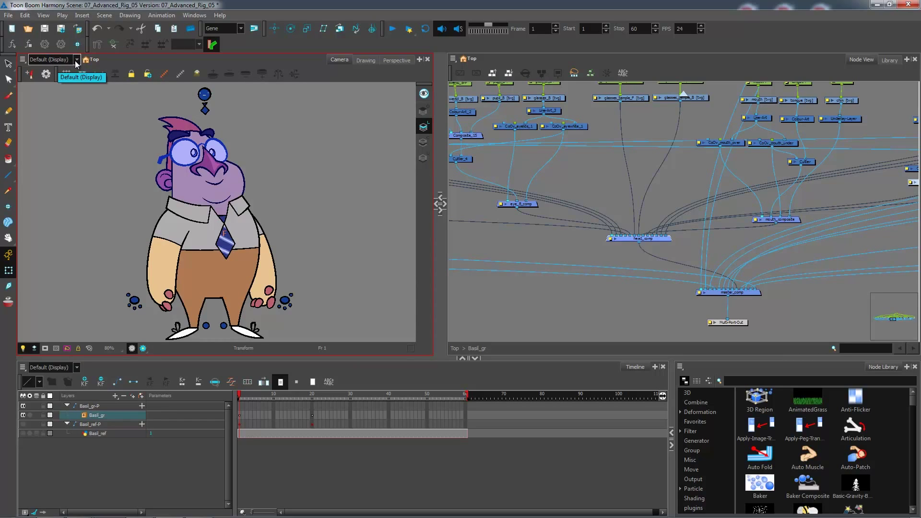
- Open the Camera view's display dropdown listing Default (Display), Display All and Display
{"action": "left_click", "coordinate": [76, 60]}
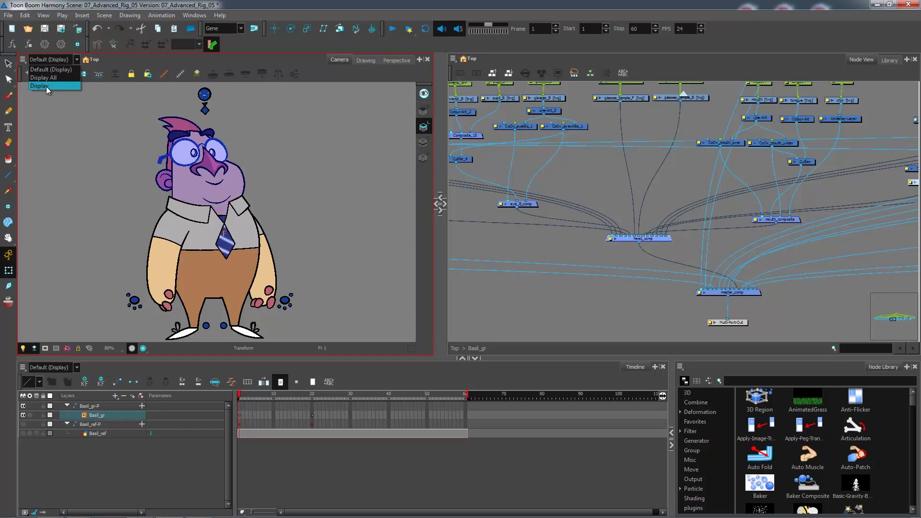
- At the Top level, delete the Display node under Composite, then enter the Basil_gr group
{"action": "left_click", "coordinate": [455, 348]}
{"action": "left_click", "coordinate": [789, 280]}
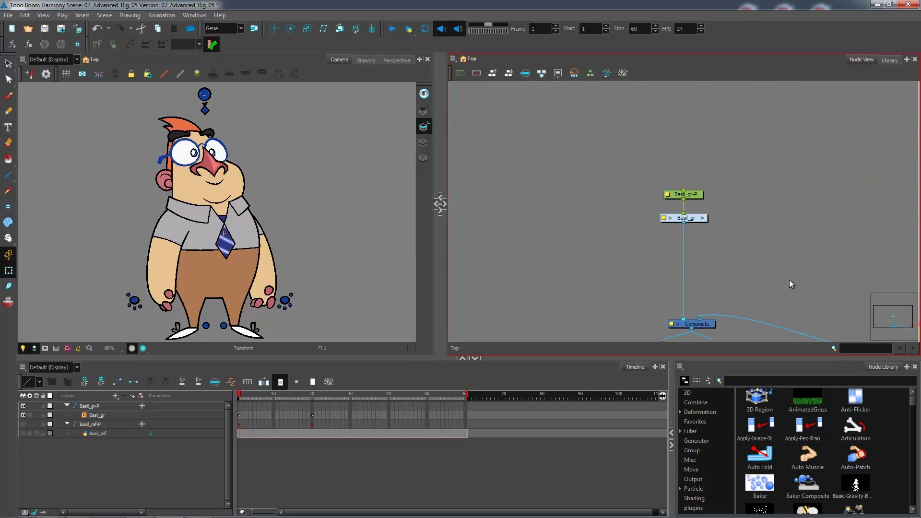
{"action": "left_click_drag", "start_coordinate": [774, 297], "coordinate": [738, 163]}
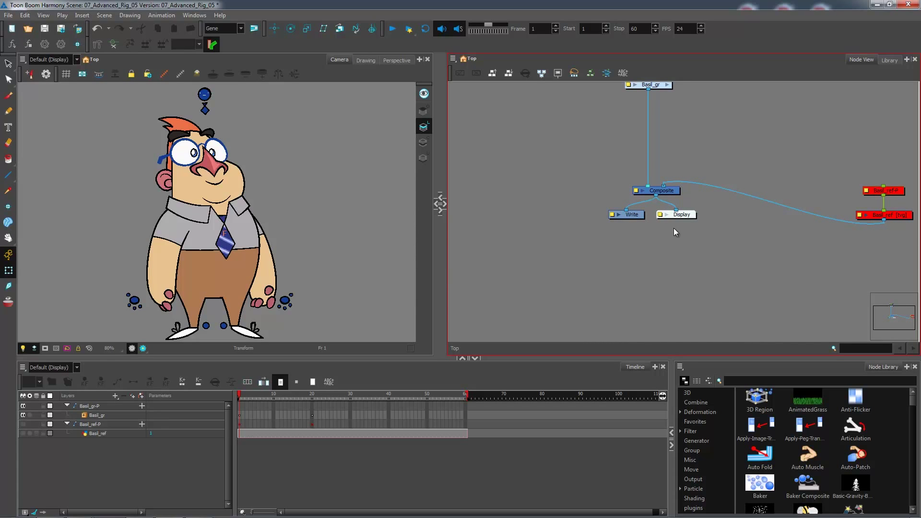
{"action": "left_click", "coordinate": [680, 212]}
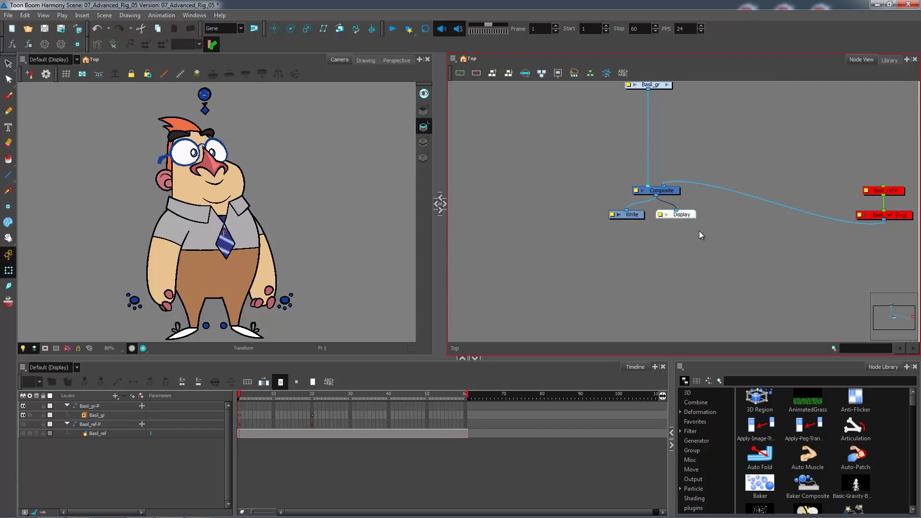
{"action": "key", "text": "Delete"}
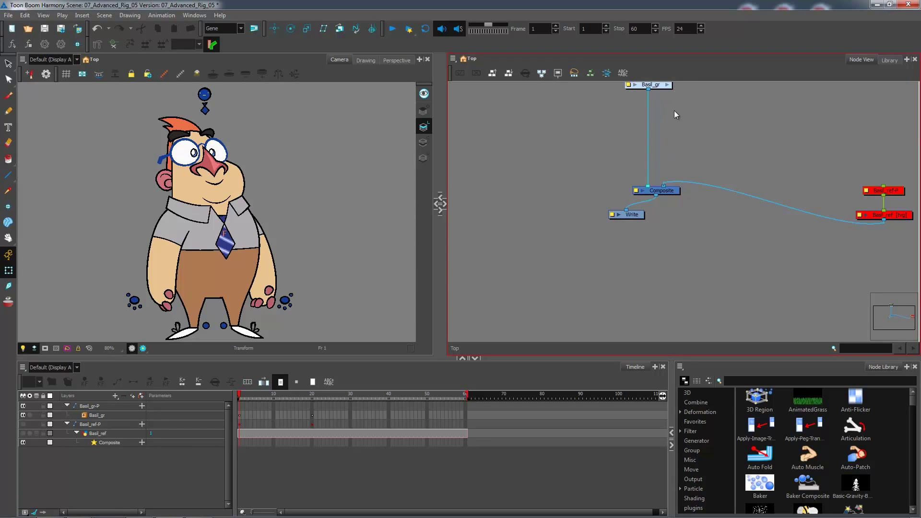
{"action": "left_click_drag", "start_coordinate": [682, 117], "coordinate": [650, 245]}
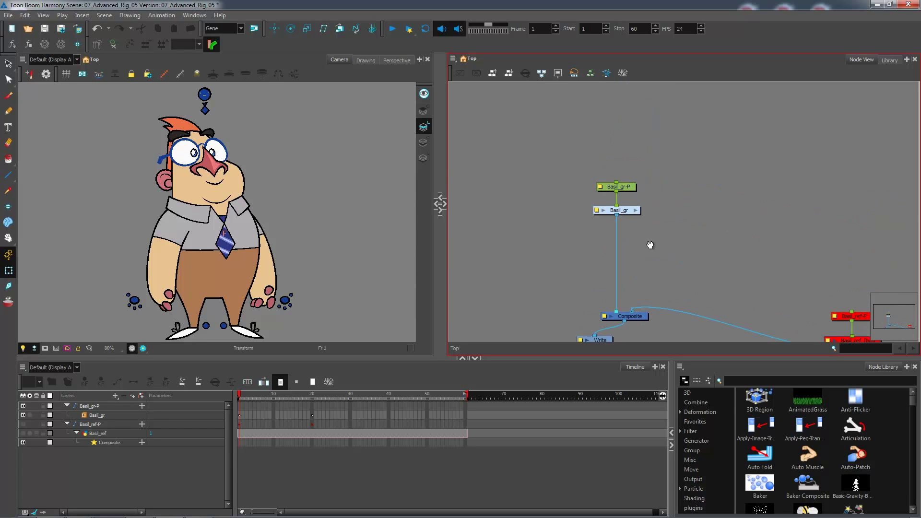
{"action": "left_click", "coordinate": [636, 210]}
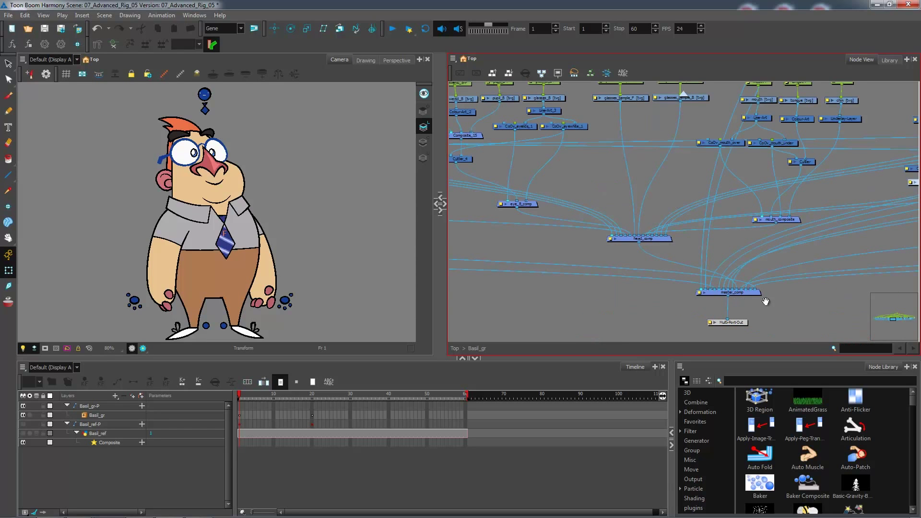
- Paste the Display node beside Multi-Port-Out and connect master_comp's output to its input
{"action": "scroll", "coordinate": [689, 253], "scroll_direction": "up", "scroll_amount": 3}
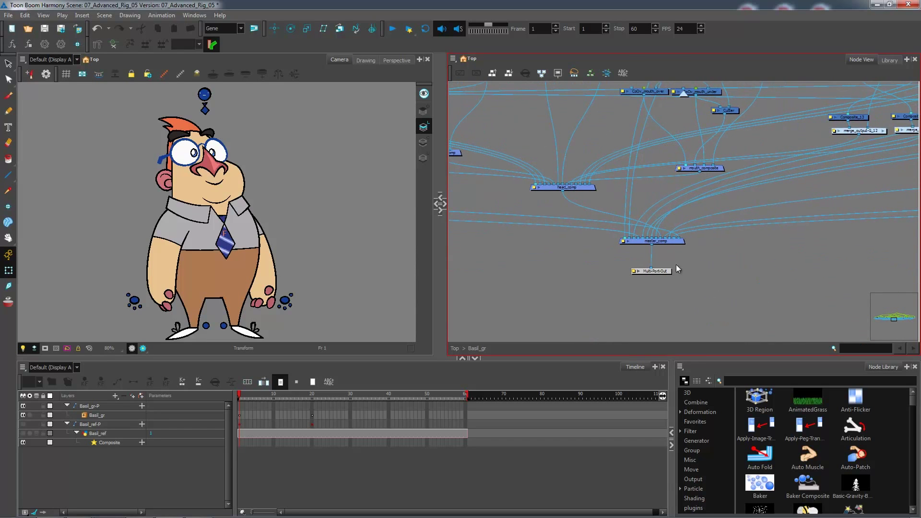
{"action": "left_click", "coordinate": [747, 381]}
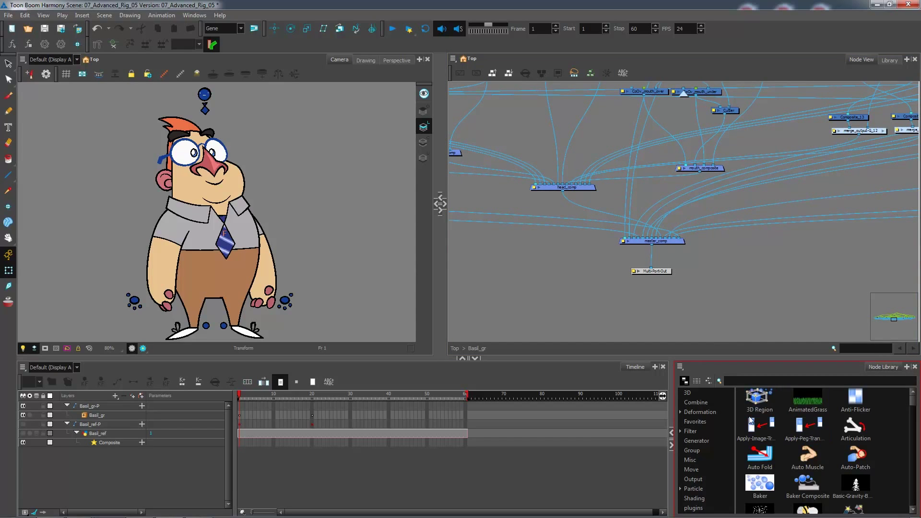
{"action": "left_click", "coordinate": [672, 221]}
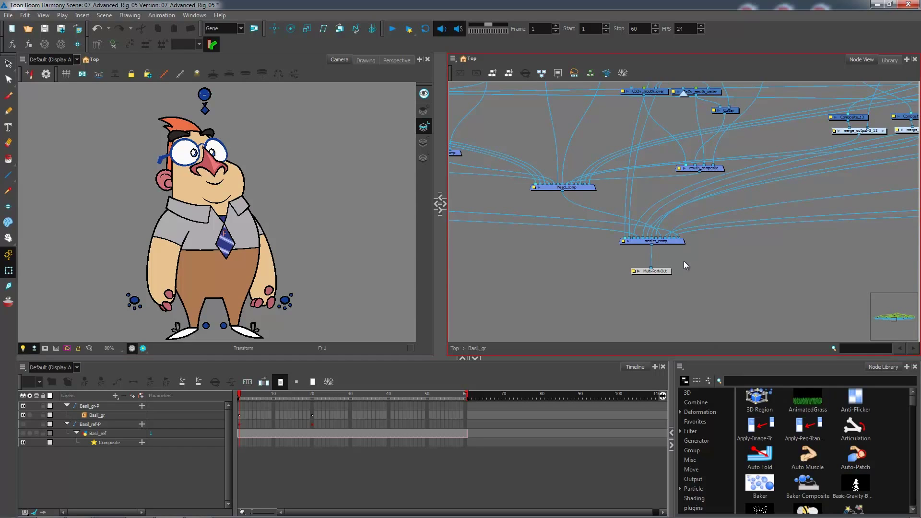
{"action": "key", "text": "ctrl+v"}
{"action": "left_click_drag", "start_coordinate": [702, 258], "coordinate": [698, 270]}
{"action": "scroll", "coordinate": [711, 283], "scroll_direction": "up", "scroll_amount": 5}
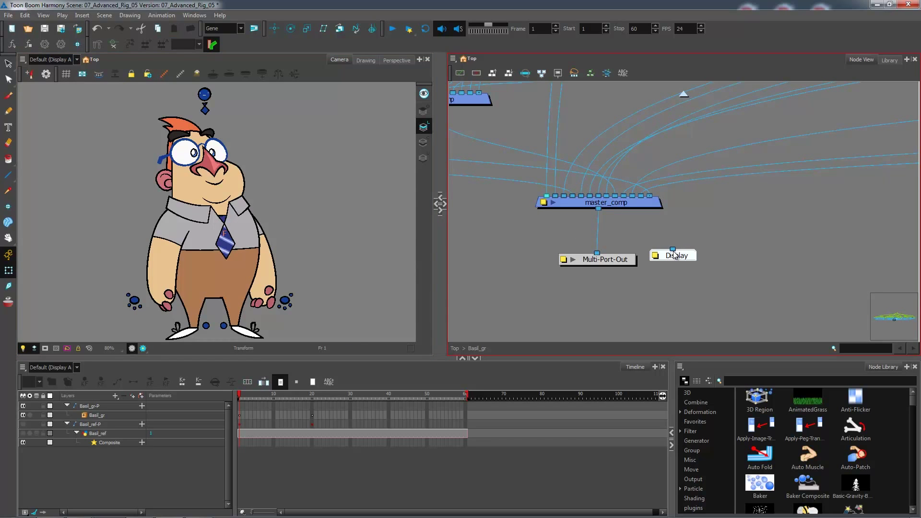
{"action": "left_click_drag", "start_coordinate": [673, 249], "coordinate": [605, 212]}
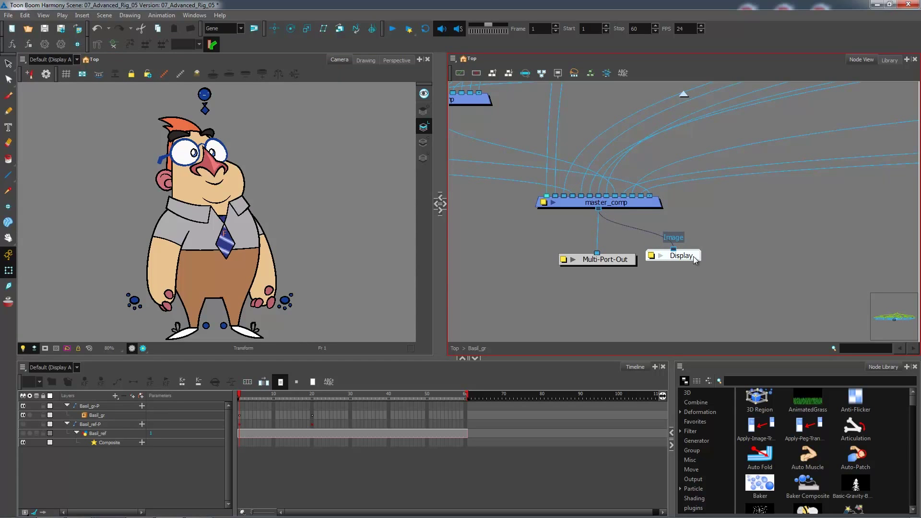
- Rename the new Display node to BASIL_master in its Layer Properties
{"action": "left_click", "coordinate": [78, 61]}
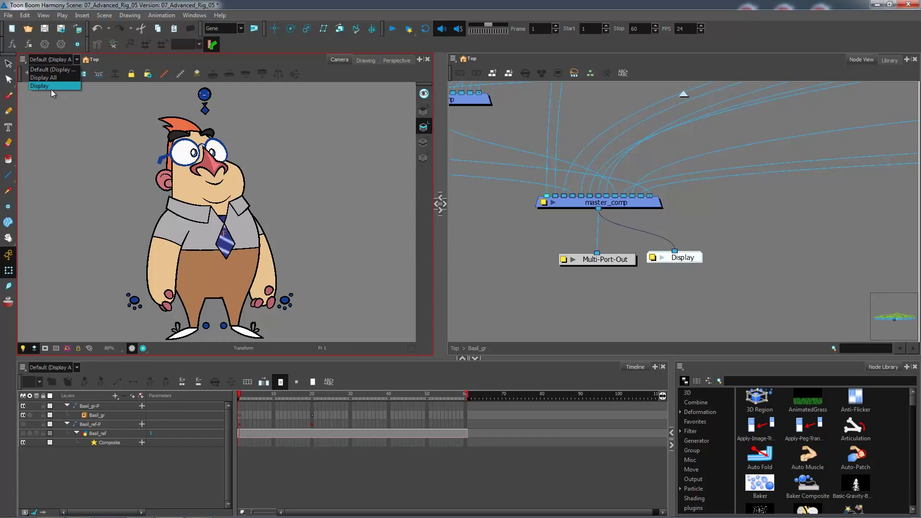
{"action": "left_click", "coordinate": [684, 272]}
{"action": "double_click", "coordinate": [652, 260]}
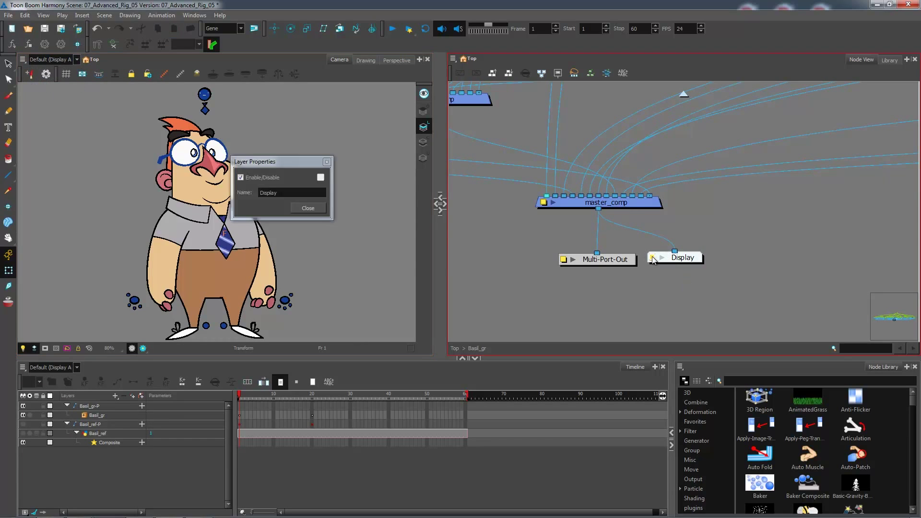
{"action": "double_click", "coordinate": [279, 193]}
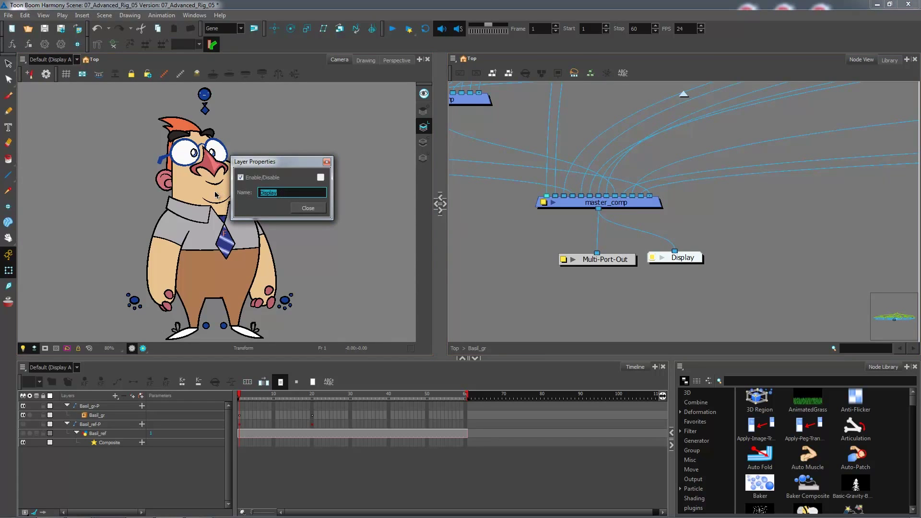
{"action": "type", "text": "BASIL_master"}
{"action": "left_click", "coordinate": [308, 208]}
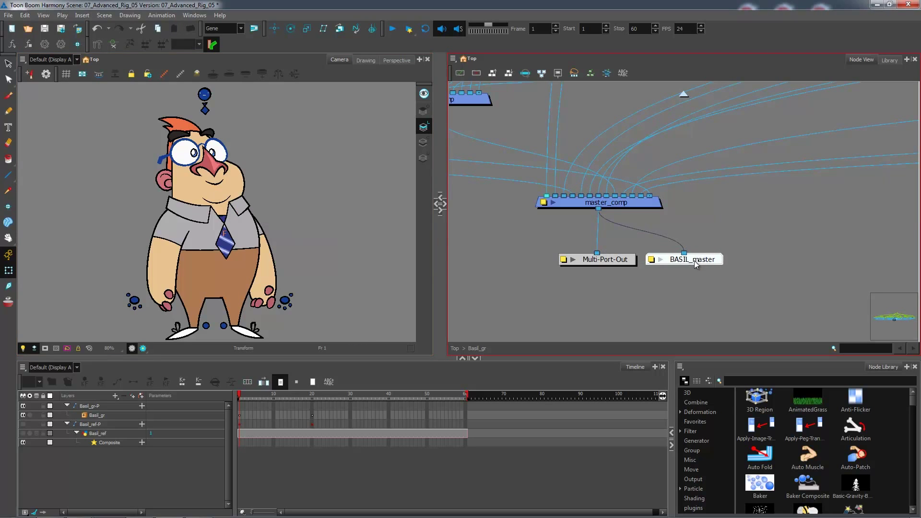
- Nudge BASIL_master beside Multi-Port-Out, verify its name, then deselect it
{"action": "left_click_drag", "start_coordinate": [695, 260], "coordinate": [706, 263]}
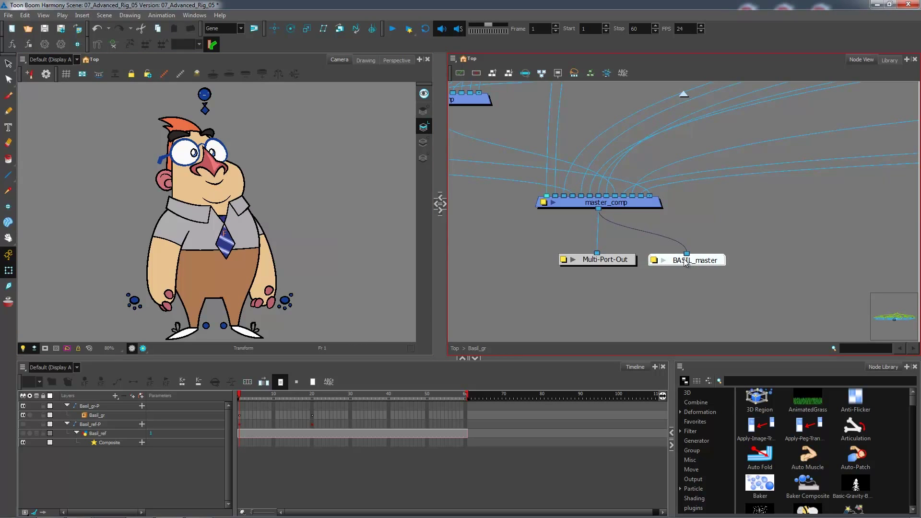
{"action": "double_click", "coordinate": [650, 261]}
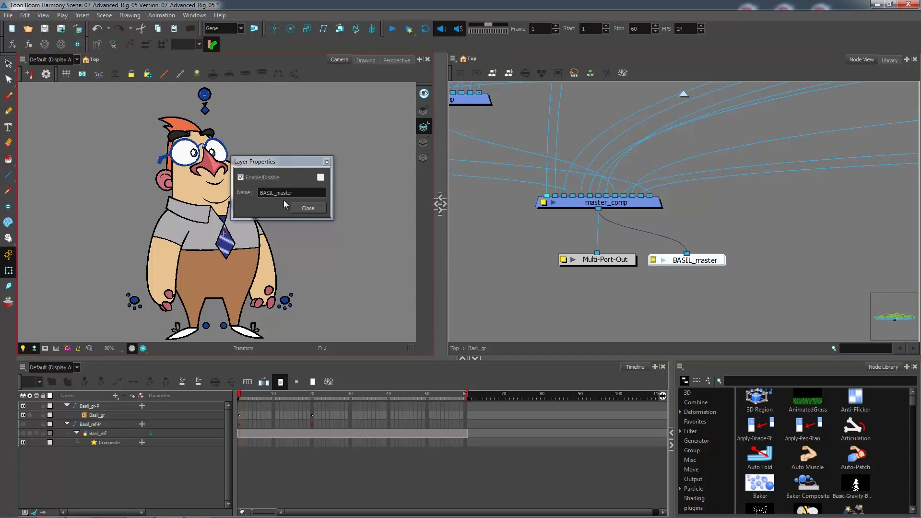
{"action": "left_click", "coordinate": [307, 208]}
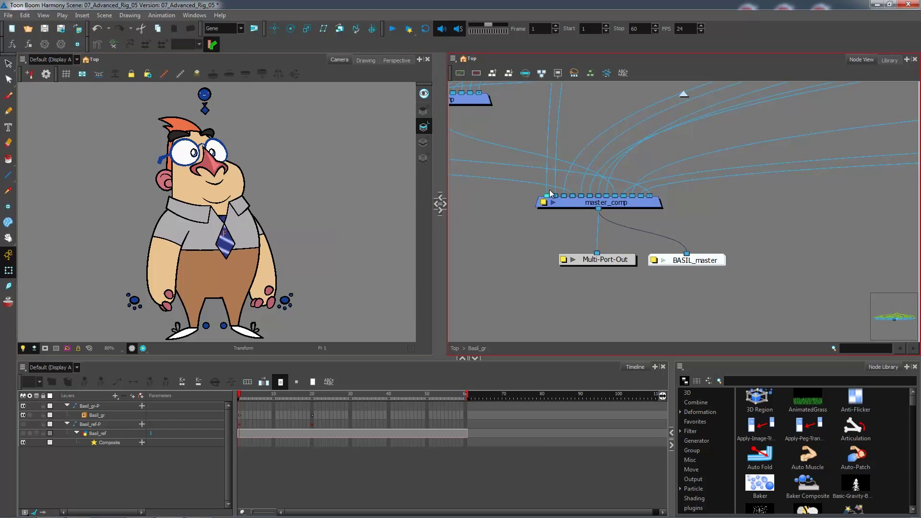
{"action": "left_click", "coordinate": [502, 146]}
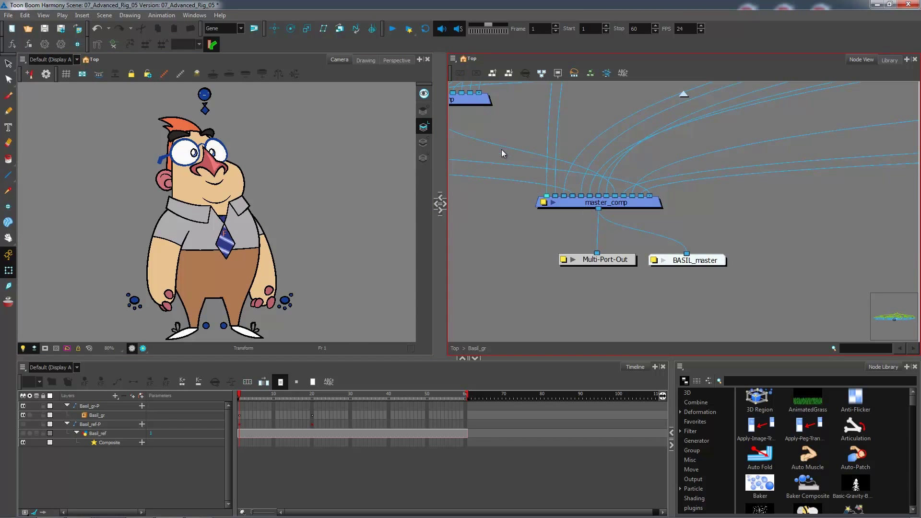
- Add a new Display node under head_comp and connect head_comp's output to it
{"action": "left_click_drag", "start_coordinate": [504, 154], "coordinate": [667, 213]}
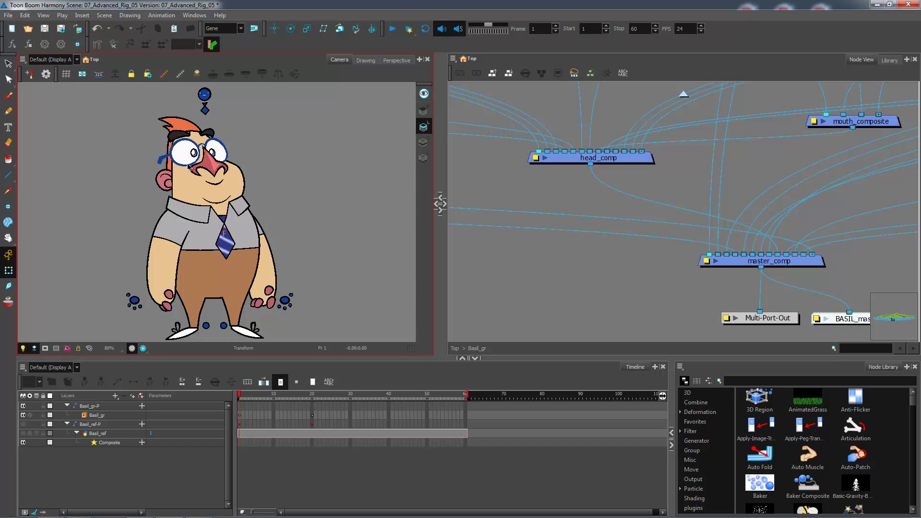
{"action": "left_click", "coordinate": [568, 201]}
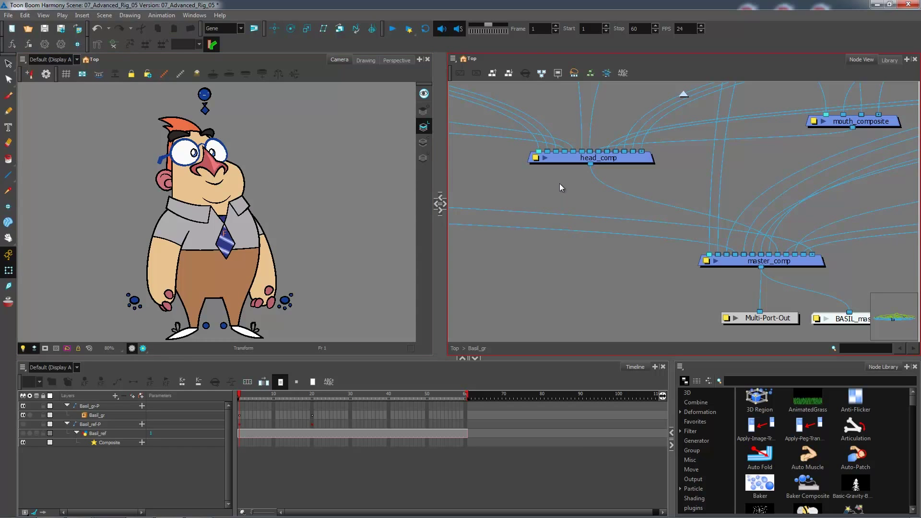
{"action": "key", "text": "ctrl+shift+d"}
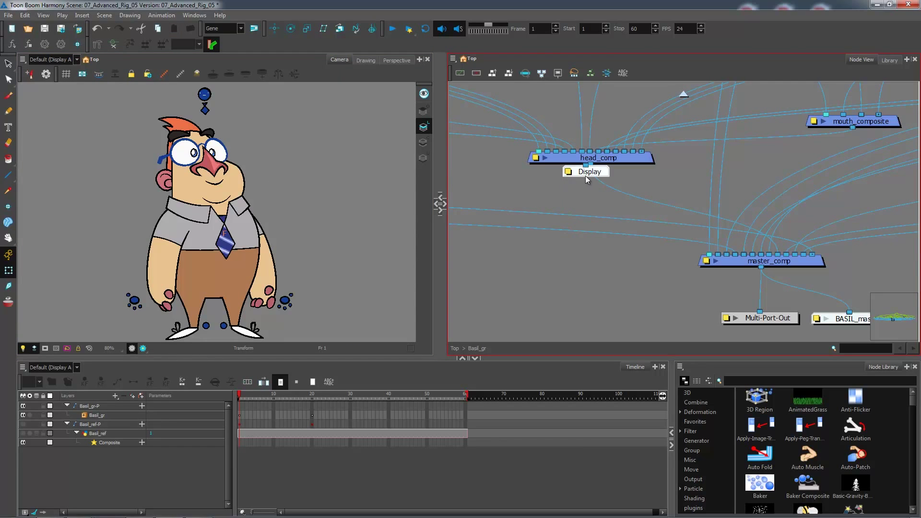
{"action": "left_click_drag", "start_coordinate": [591, 165], "coordinate": [571, 188]}
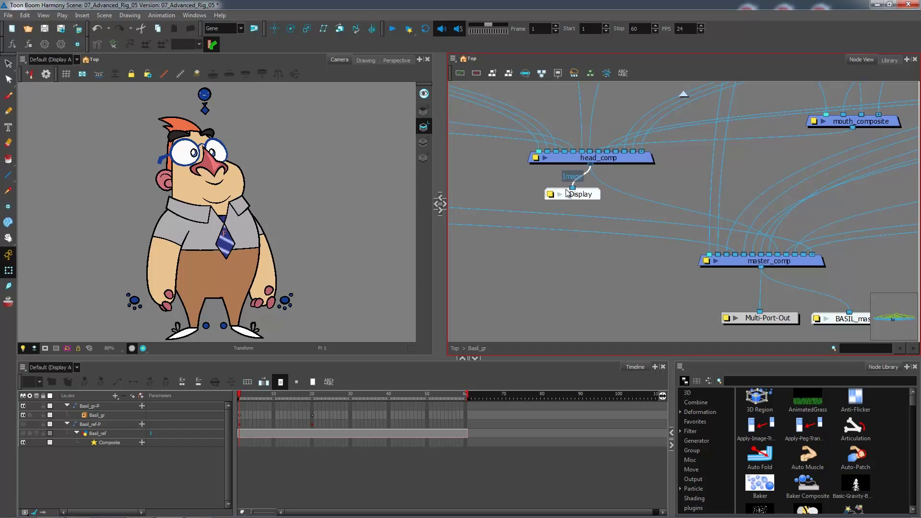
- Rename the new display node to BASIL_head
{"action": "double_click", "coordinate": [544, 197]}
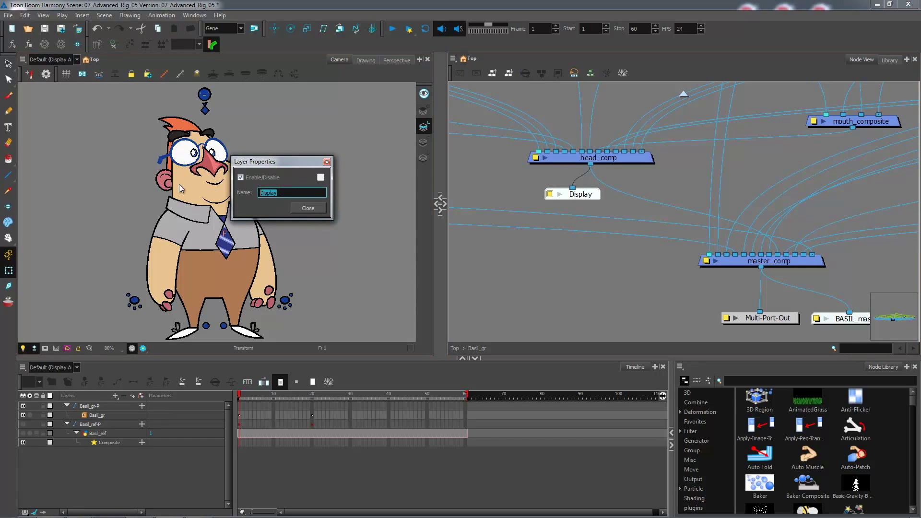
{"action": "type", "text": "BASIL_head"}
{"action": "left_click", "coordinate": [308, 209]}
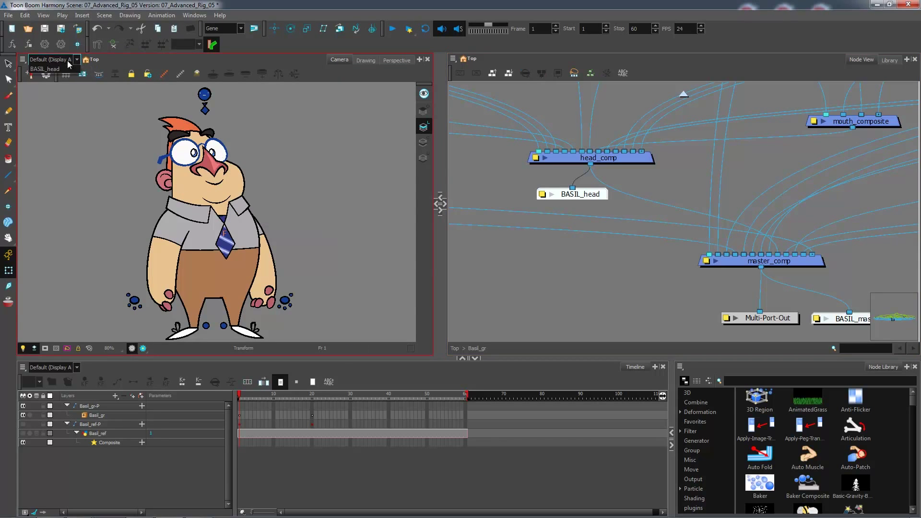
- Preview the Camera view through BASIL_head, then BASIL_master, and finally set it to Display All
{"action": "left_click", "coordinate": [68, 60]}
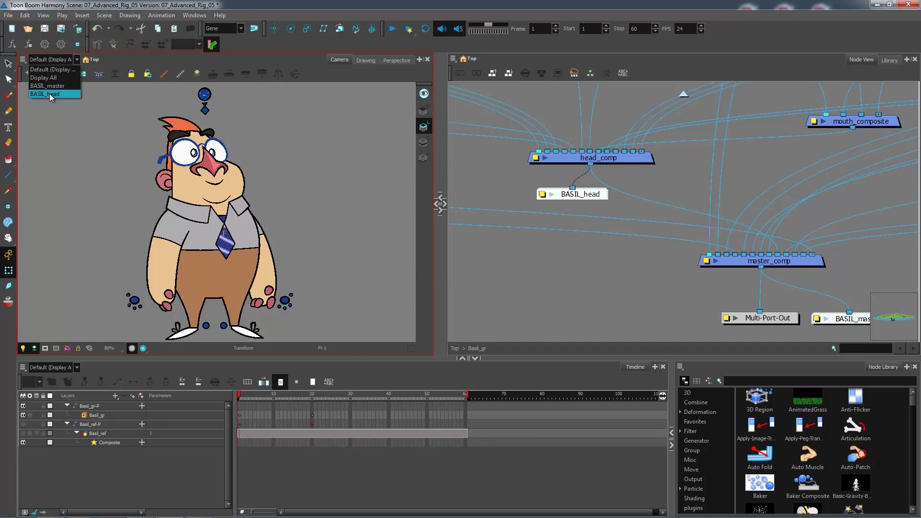
{"action": "left_click", "coordinate": [56, 95]}
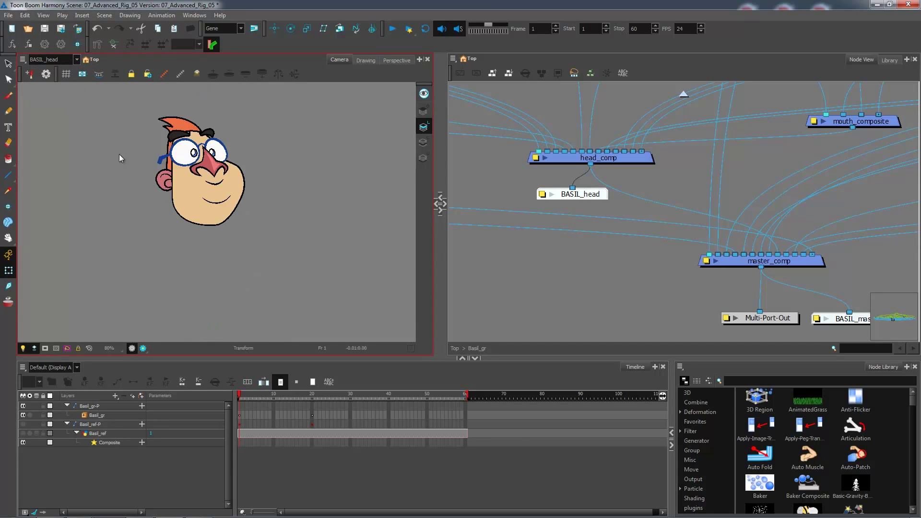
{"action": "left_click", "coordinate": [73, 60]}
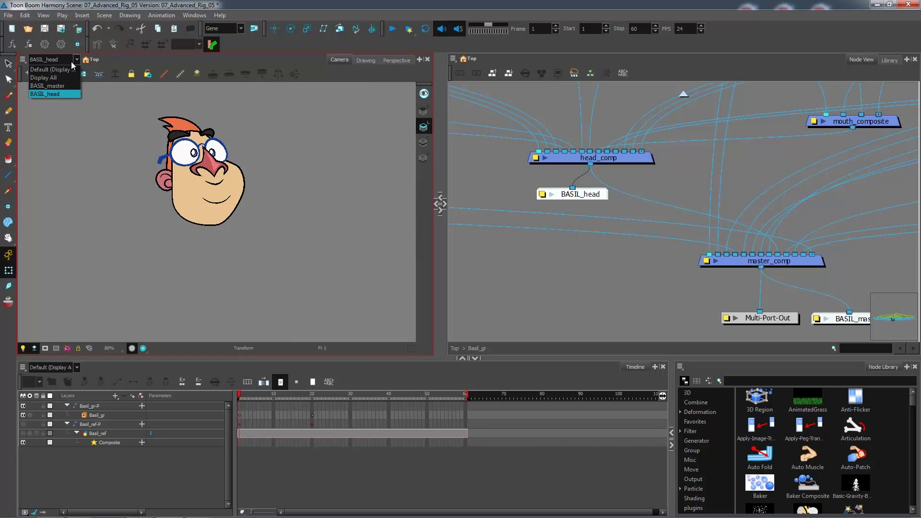
{"action": "left_click", "coordinate": [53, 84]}
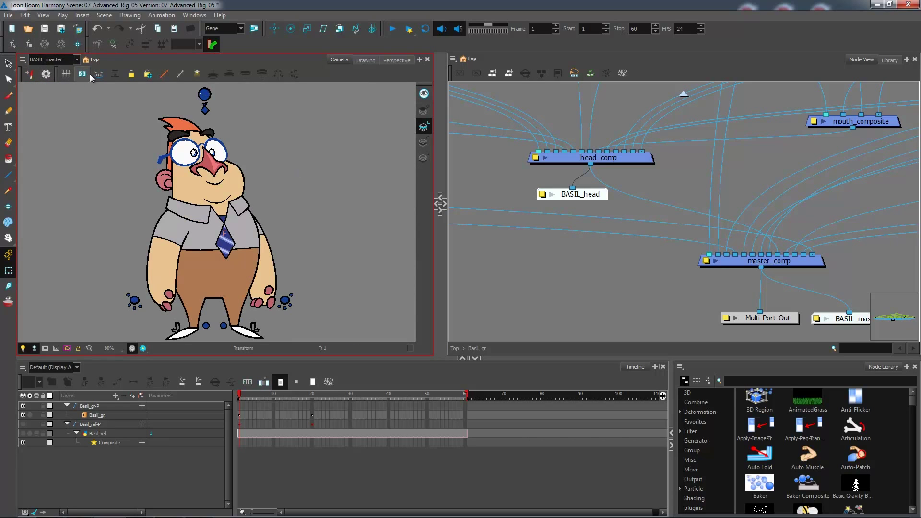
{"action": "left_click", "coordinate": [72, 59]}
{"action": "left_click", "coordinate": [68, 73]}
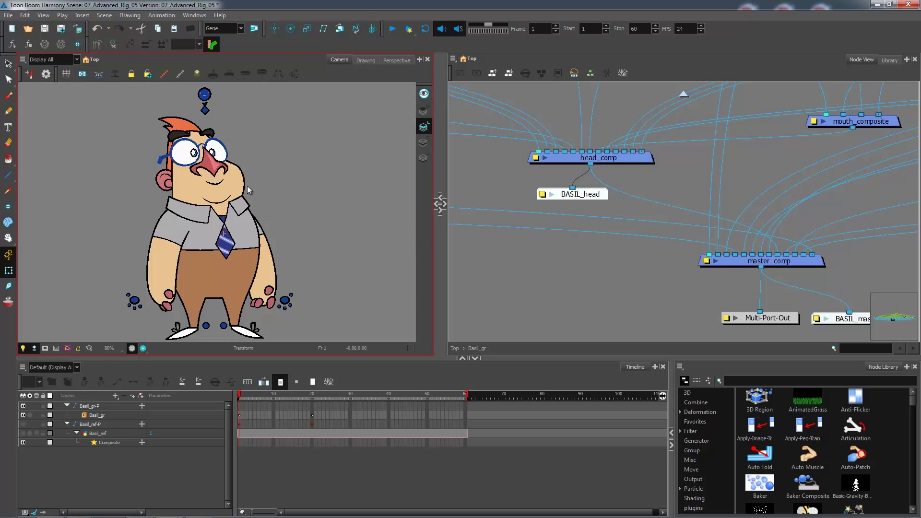